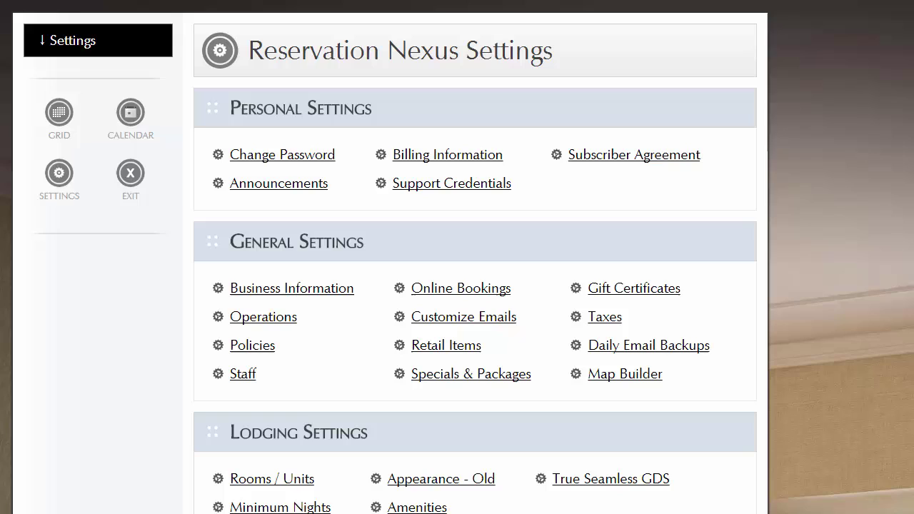
# Go to the Marketing section from the Settings menu and open the E-mail Templates list
pyautogui.click(77, 44)
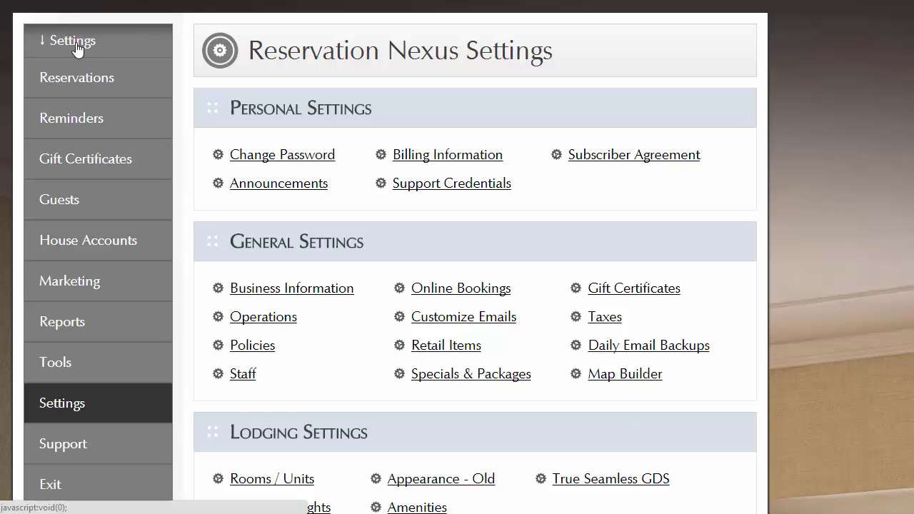
pyautogui.click(80, 283)
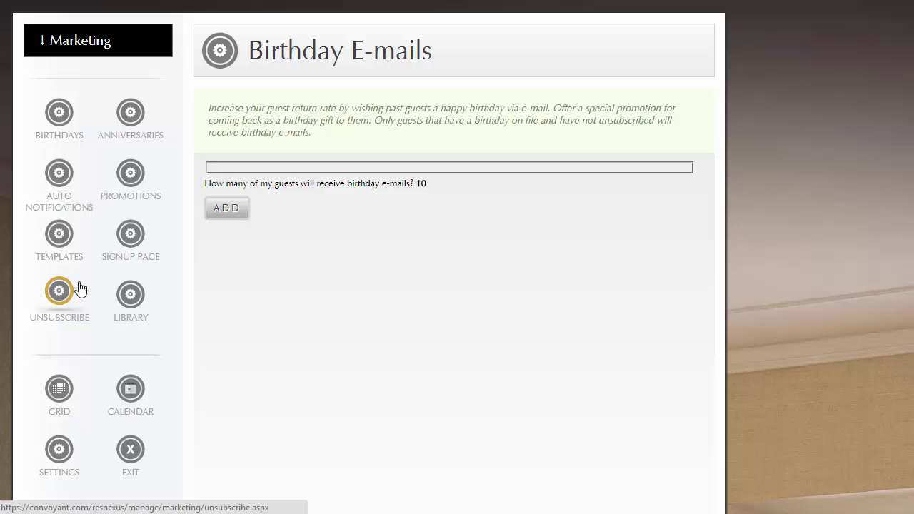
pyautogui.click(59, 238)
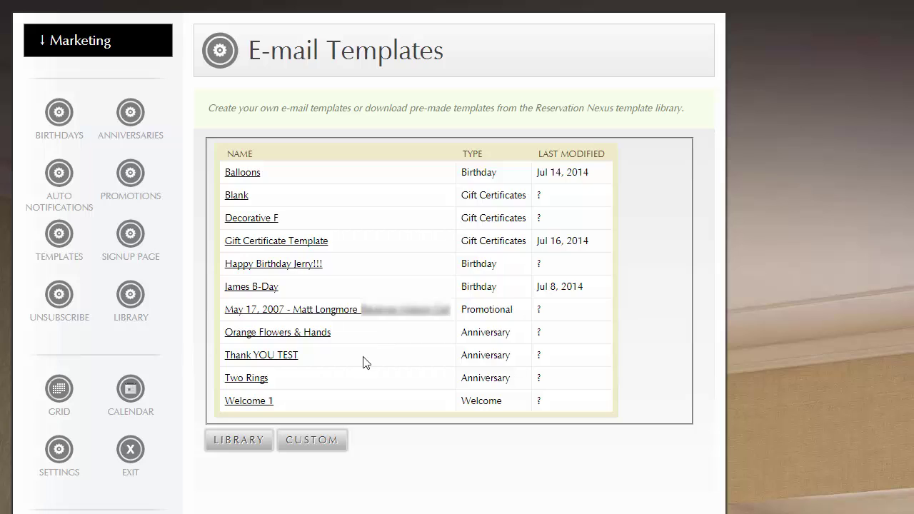
pyautogui.click(238, 442)
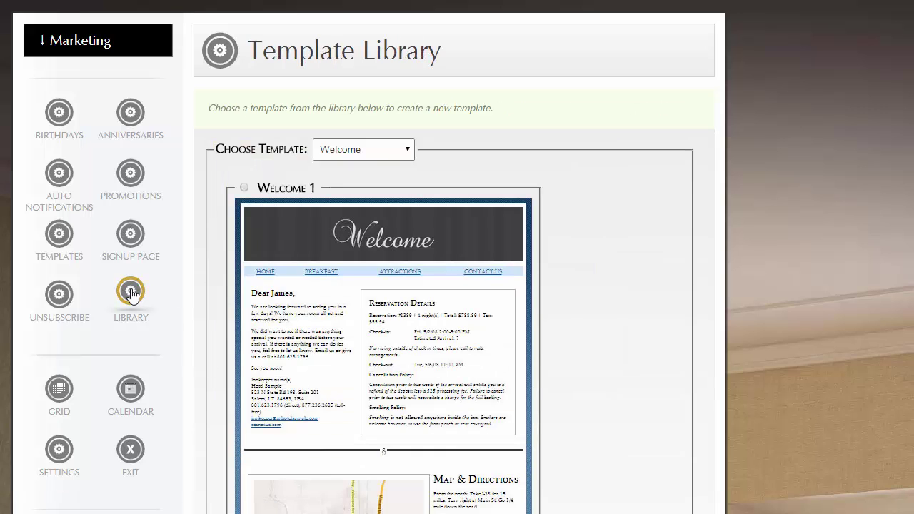
pyautogui.scroll(-4, 390, 218)
pyautogui.scroll(3, 391, 214)
pyautogui.scroll(1, 392, 216)
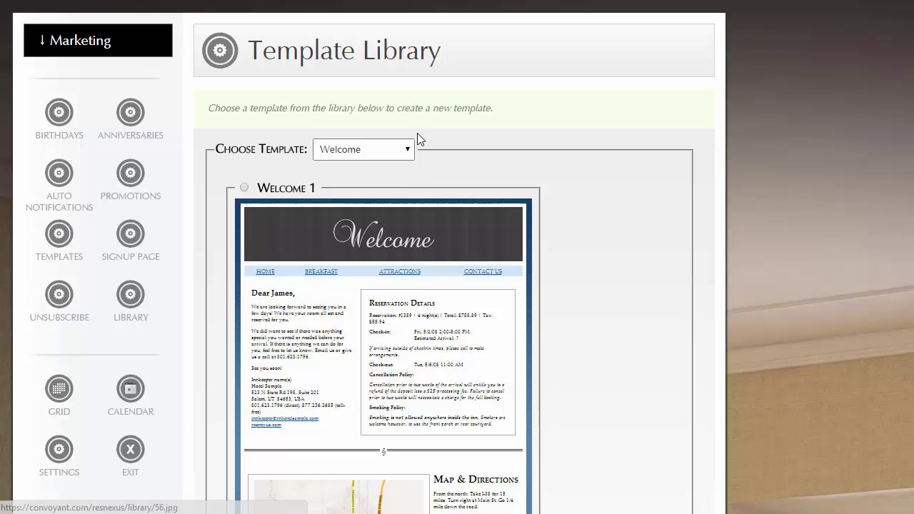
pyautogui.click(408, 149)
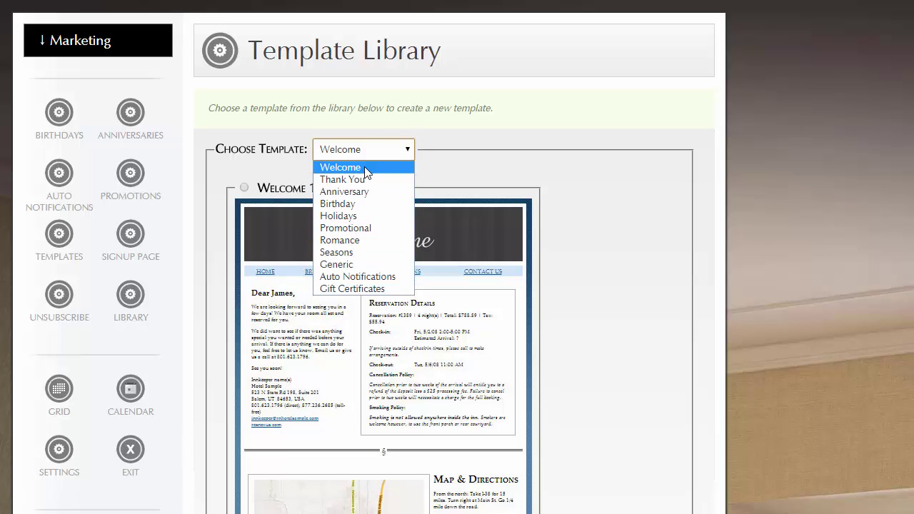
pyautogui.click(410, 151)
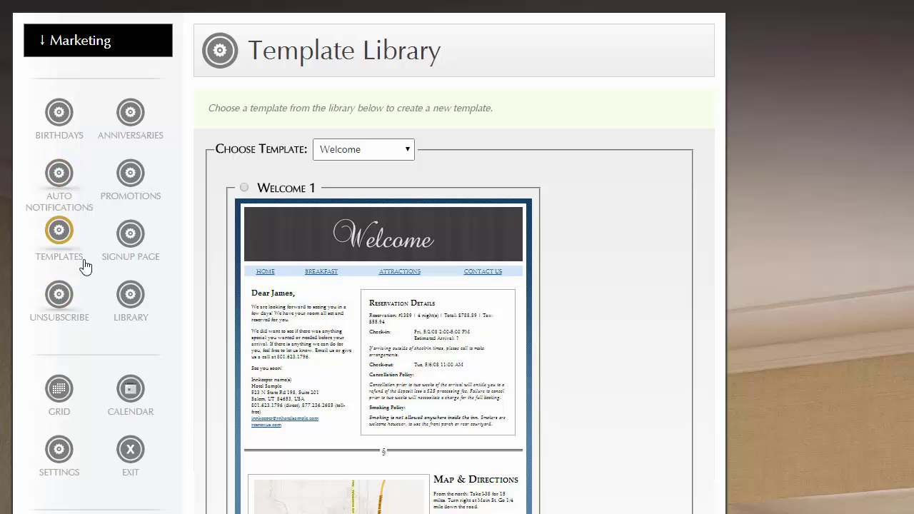
pyautogui.click(63, 243)
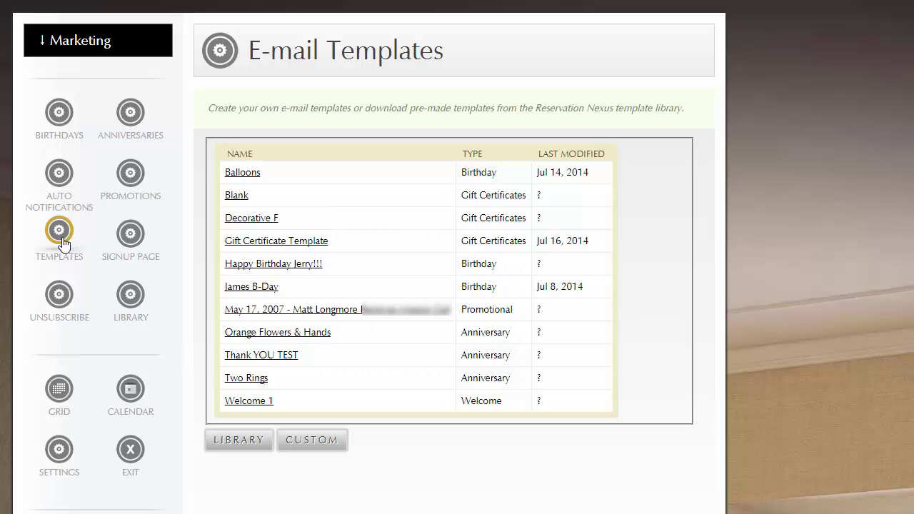
# View the custom Template Design, then go to the E-mail Promotions page
pyautogui.click(309, 441)
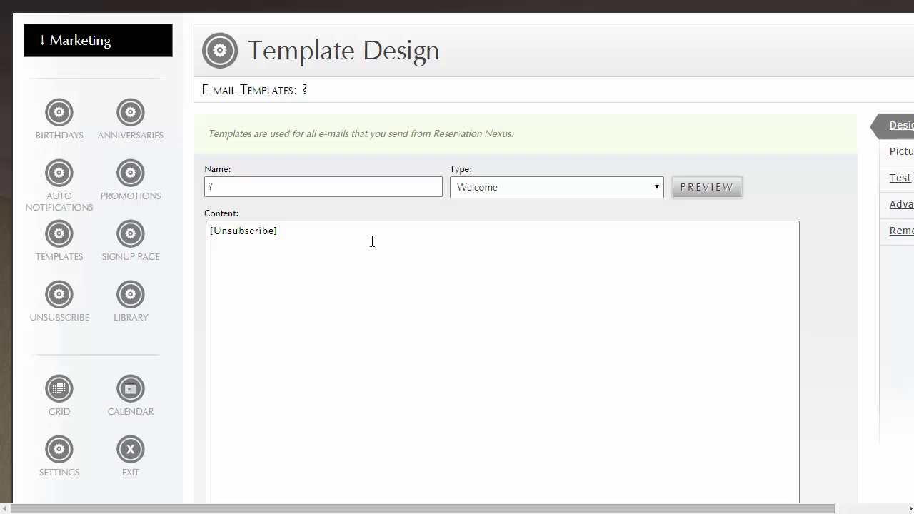
pyautogui.click(130, 171)
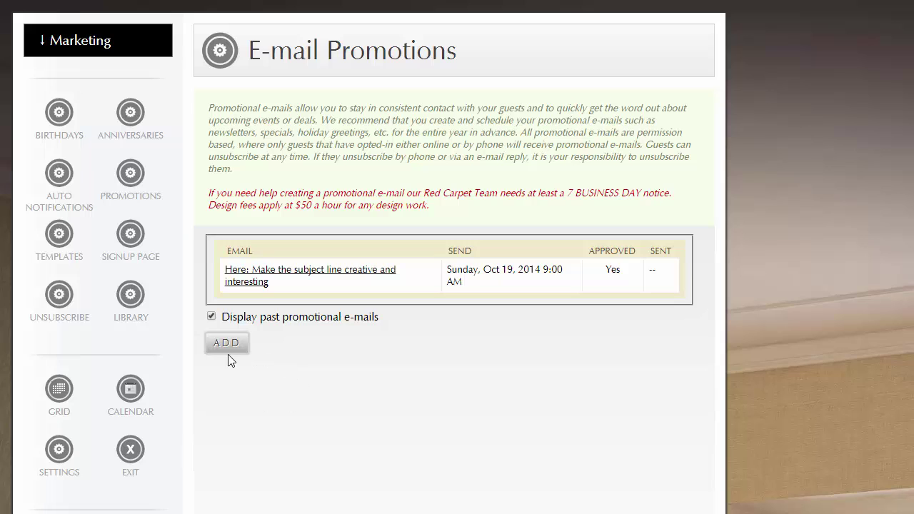
# Add a promotion with subject 'Title of your message goes here' and the Happy Holidays - Red Trees template
pyautogui.click(229, 346)
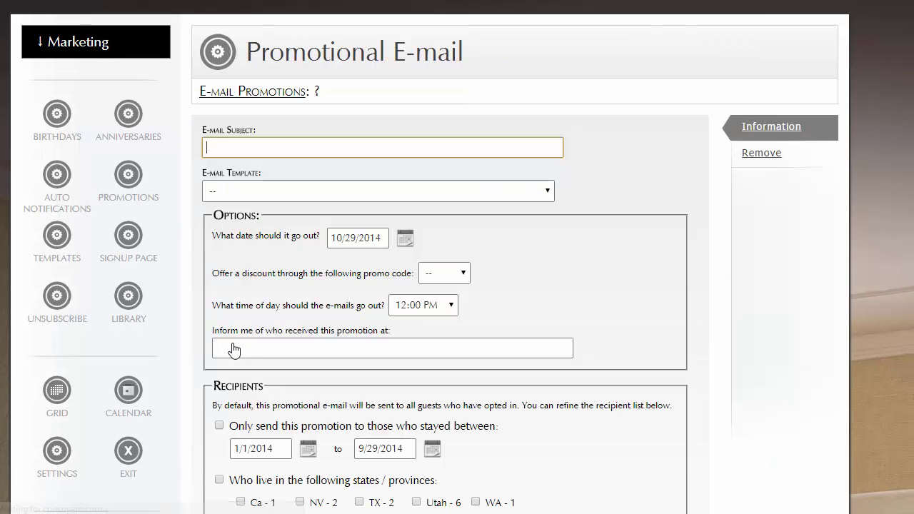
pyautogui.click(383, 148)
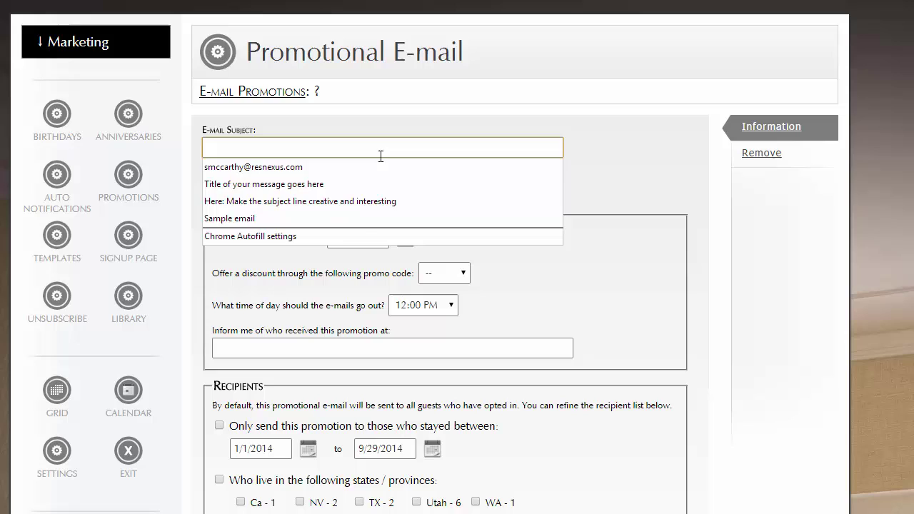
pyautogui.click(316, 183)
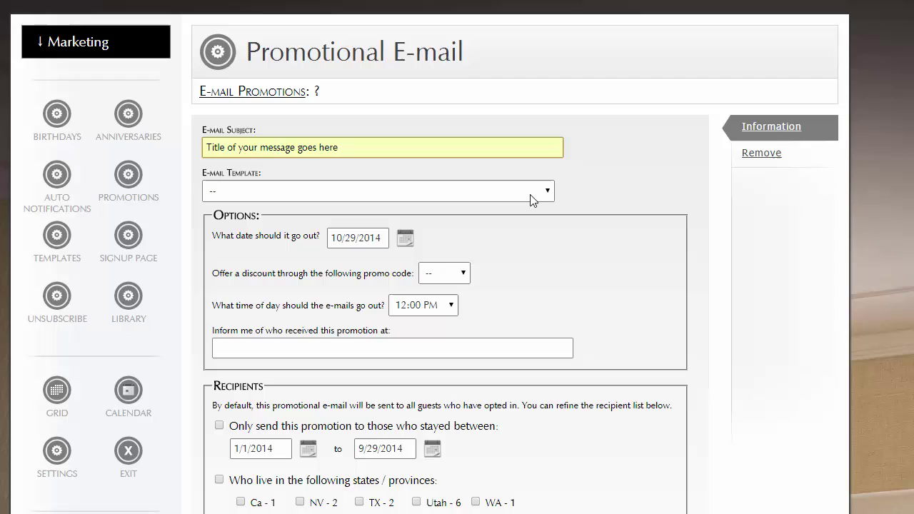
pyautogui.click(551, 194)
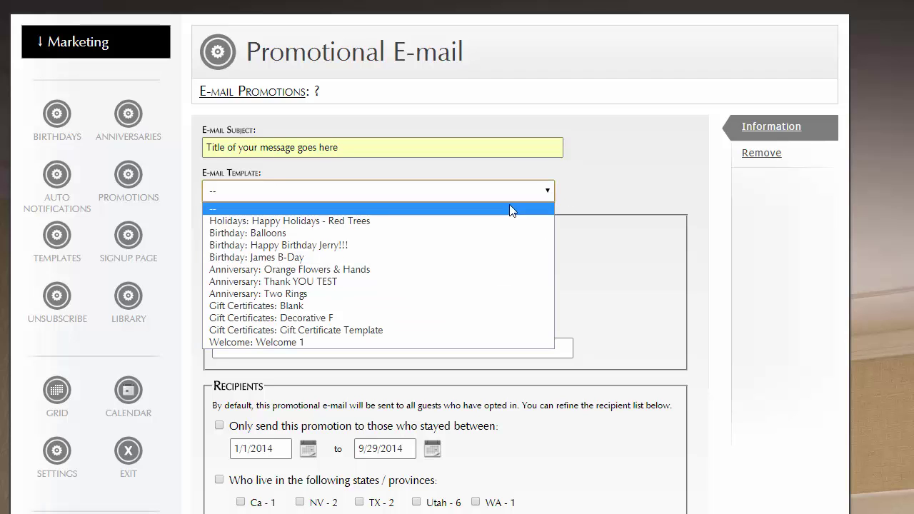
pyautogui.click(371, 223)
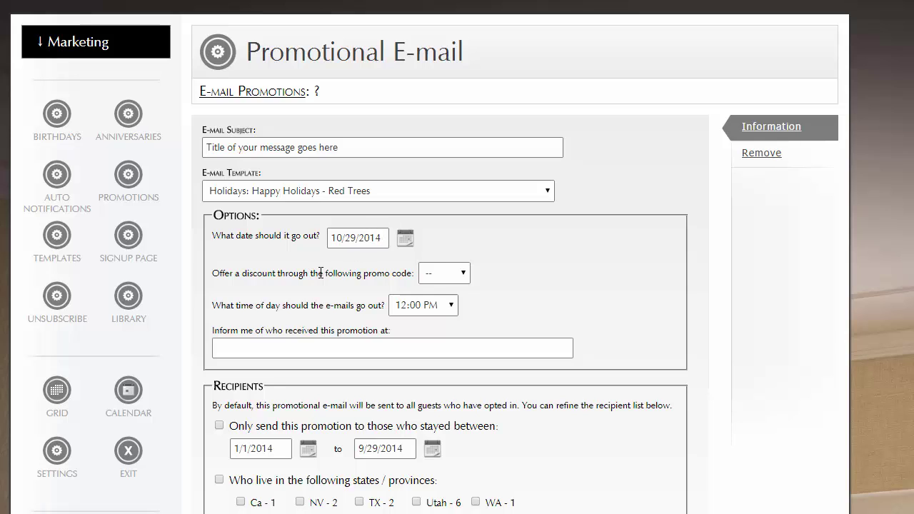
# Change the promotion's send time from 12:00 PM to 09:00 AM and review the recipient list
pyautogui.click(463, 274)
pyautogui.click(452, 306)
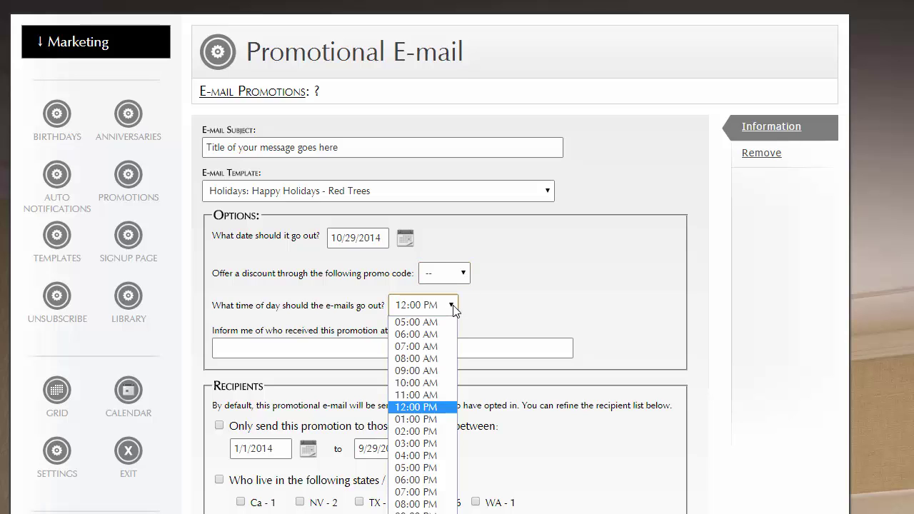
pyautogui.click(429, 372)
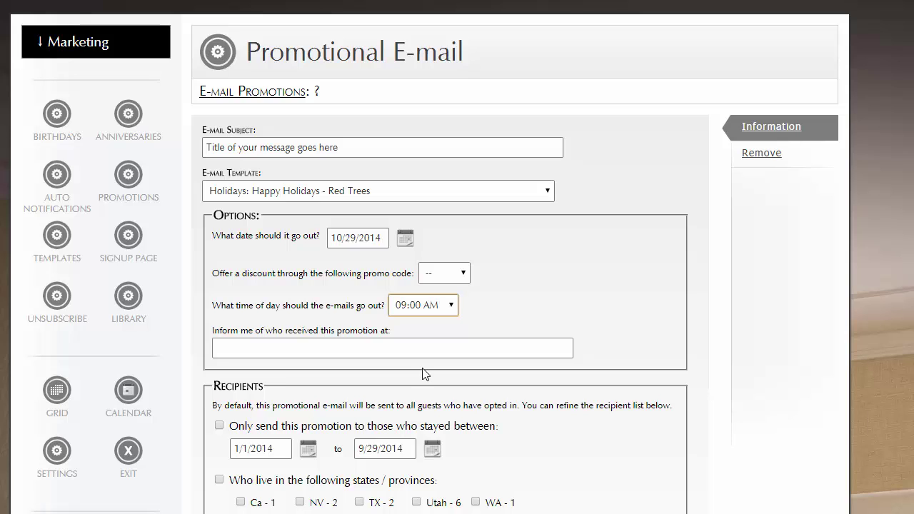
pyautogui.scroll(-1, 423, 373)
pyautogui.scroll(-2, 423, 373)
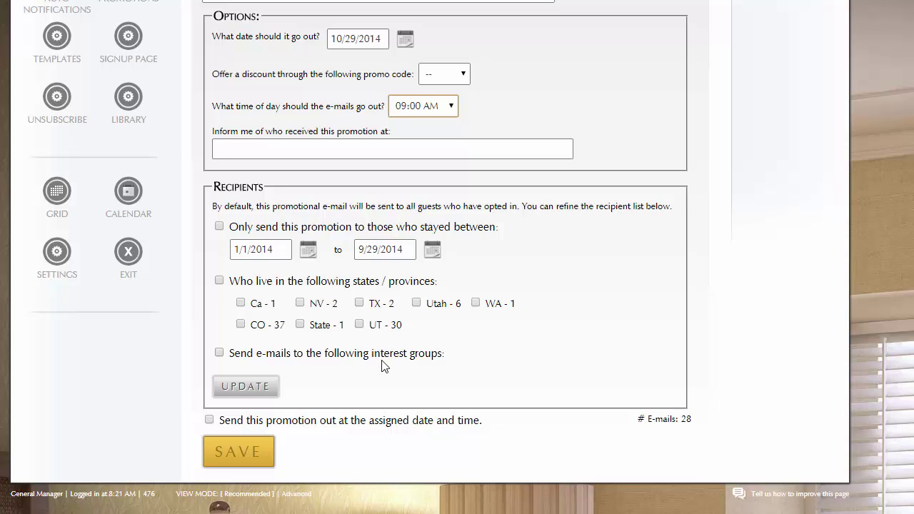
# Turn on sending at the assigned date and time, and save the promotion
pyautogui.click(210, 420)
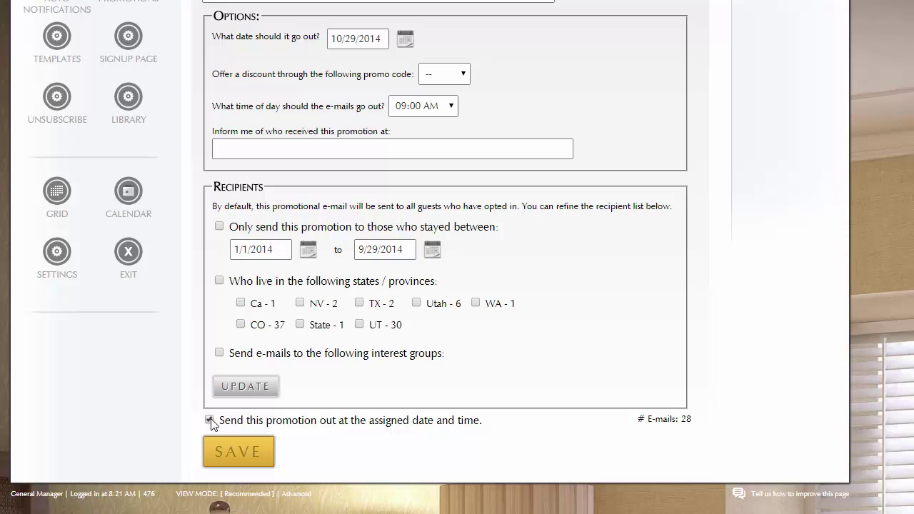
pyautogui.click(238, 452)
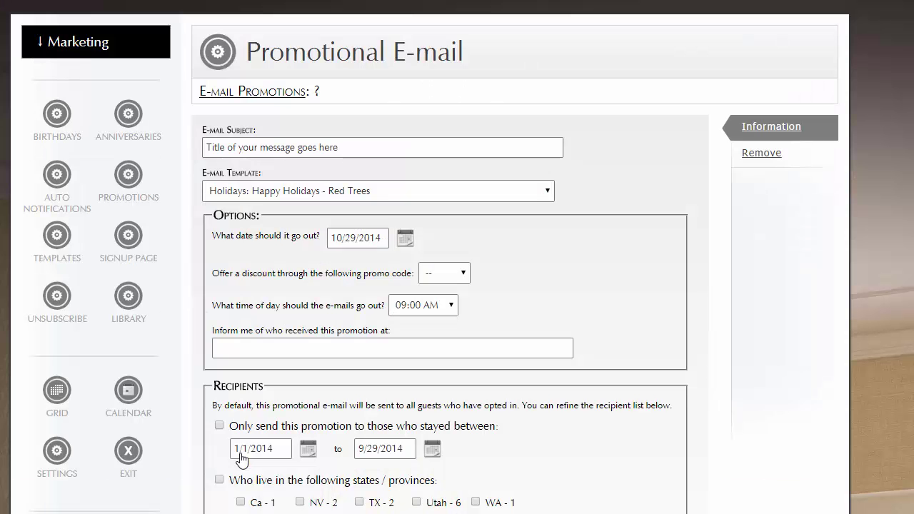
pyautogui.scroll(-3, 241, 461)
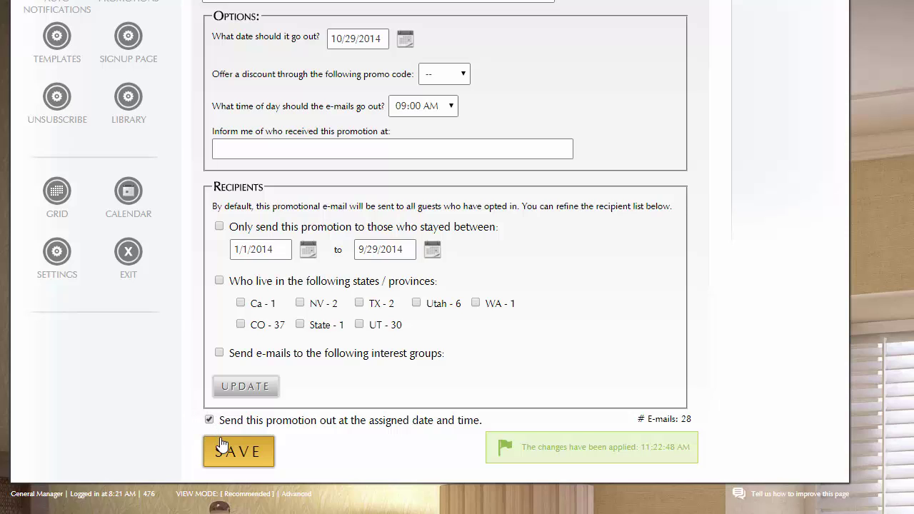
pyautogui.scroll(3, 342, 433)
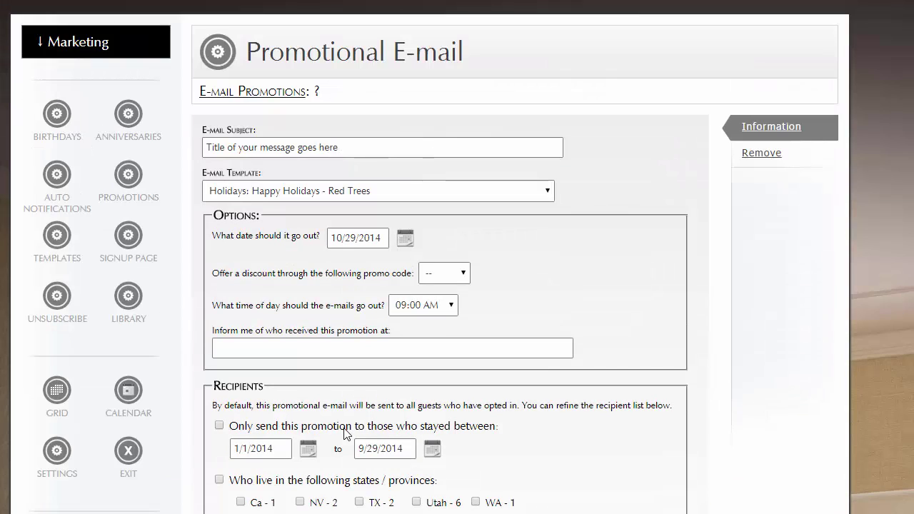